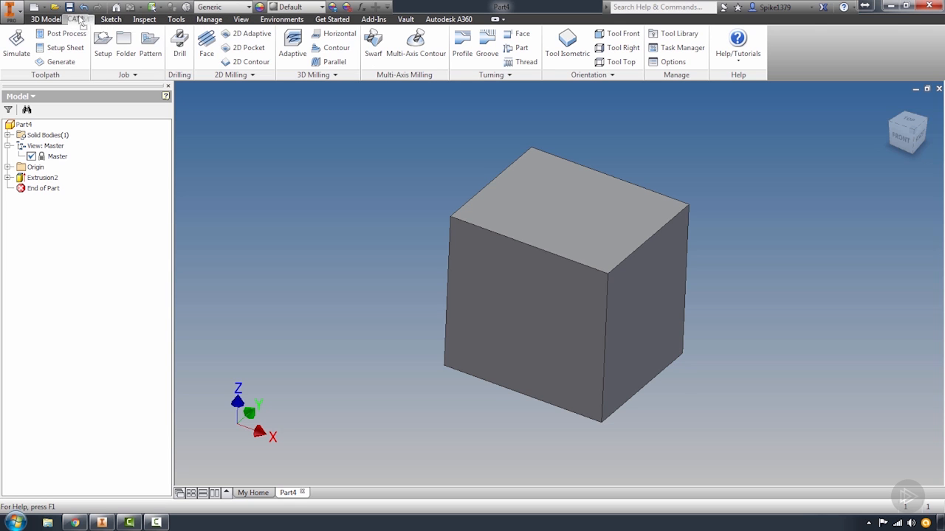
Compare the 3D modeling, CAM and sketching commands available for the part
{"action": "left_click", "coordinate": [46, 19]}
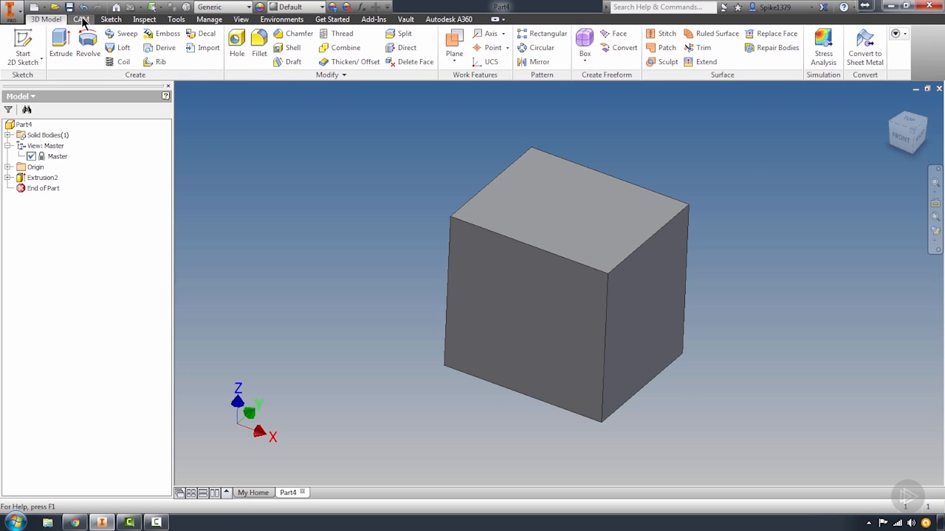
{"action": "left_click", "coordinate": [81, 20]}
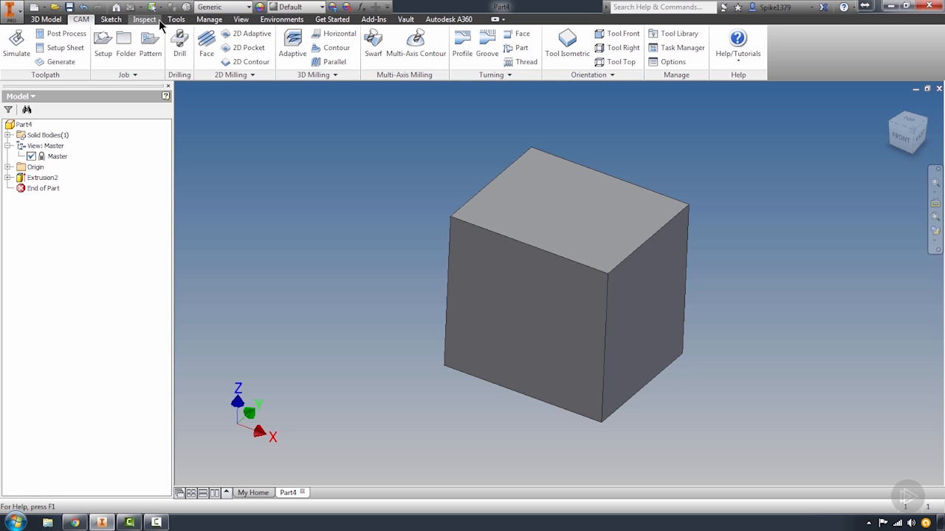
{"action": "right_click", "coordinate": [306, 161]}
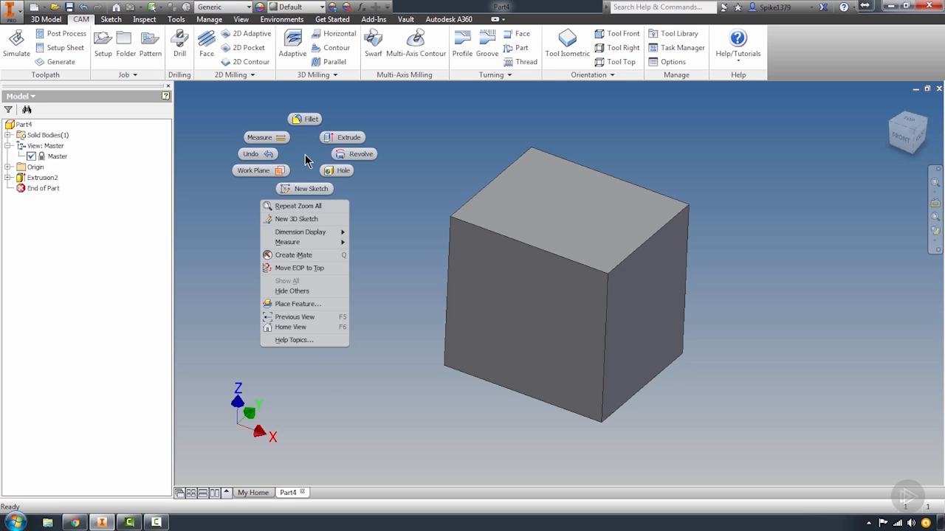
{"action": "left_click", "coordinate": [306, 155]}
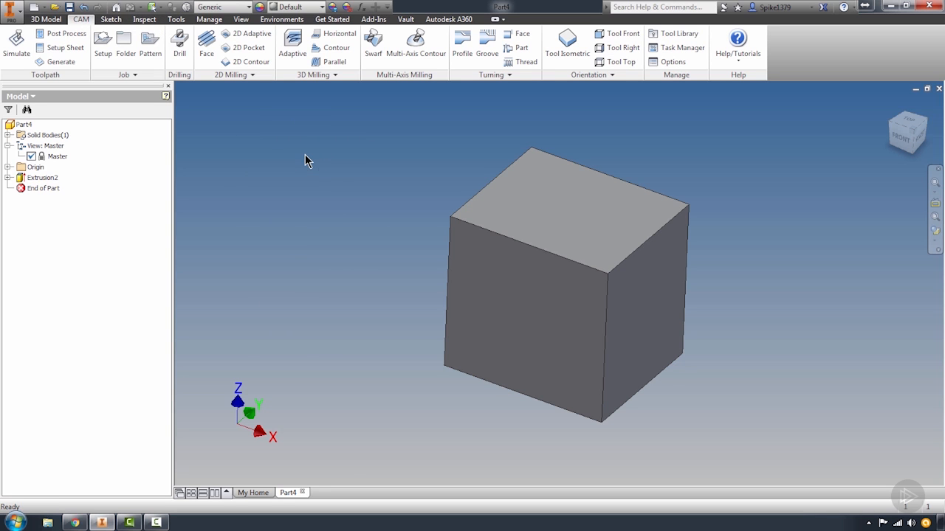
{"action": "left_click", "coordinate": [108, 21]}
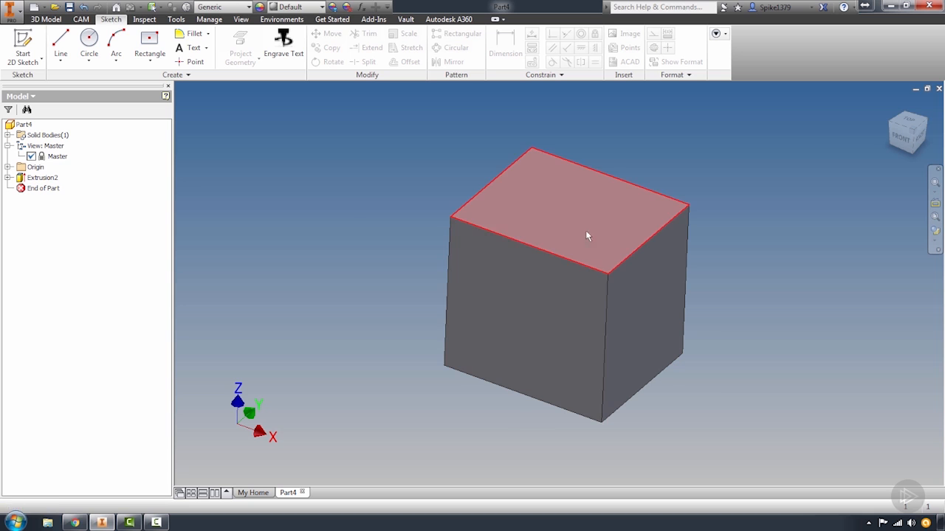
{"action": "left_click", "coordinate": [44, 20]}
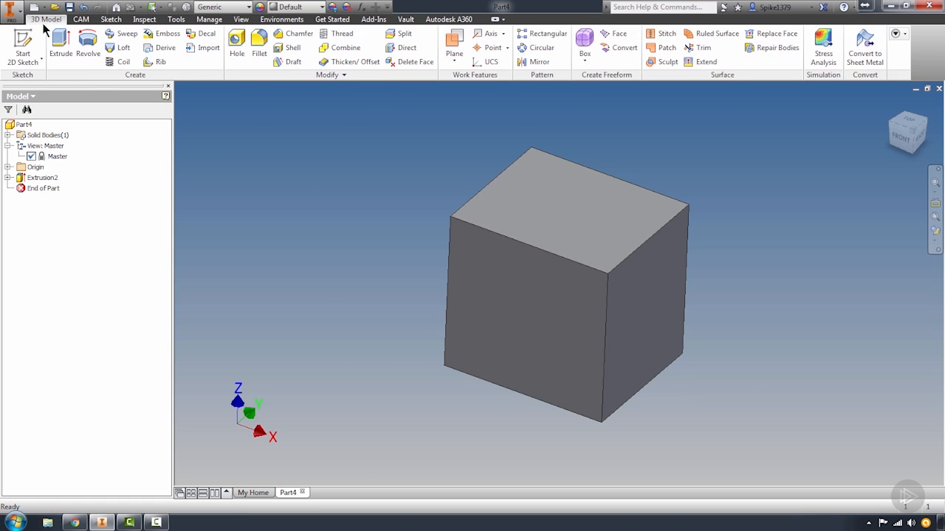
{"action": "left_click", "coordinate": [82, 19]}
{"action": "left_click", "coordinate": [44, 10]}
{"action": "left_click", "coordinate": [229, 116]}
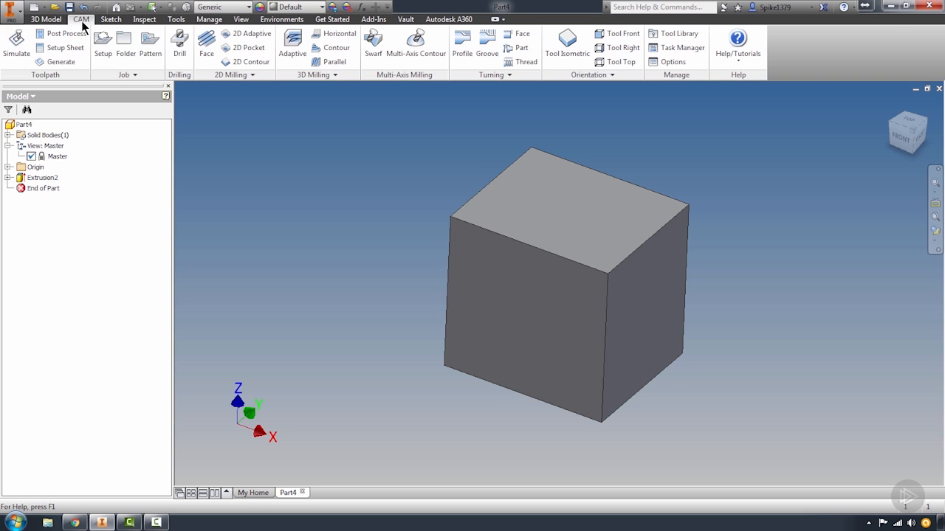
{"action": "left_click", "coordinate": [46, 19]}
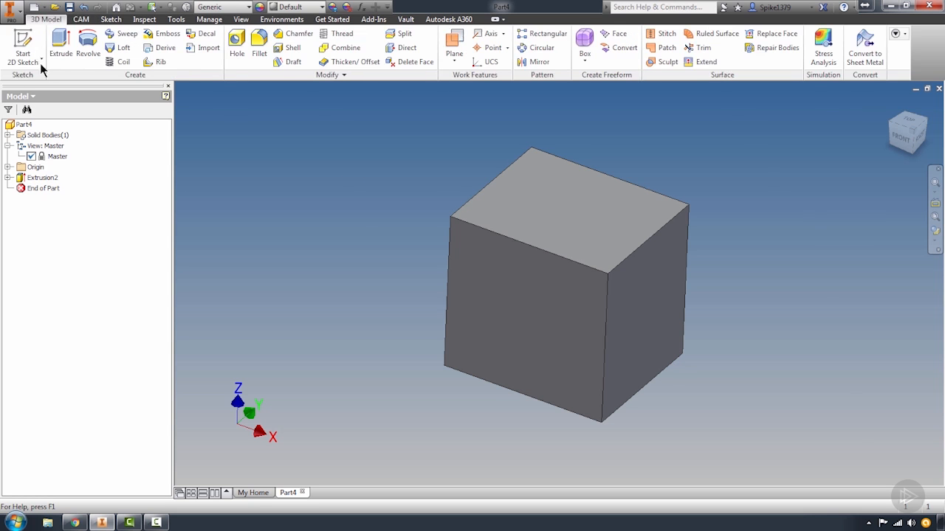
{"action": "left_click", "coordinate": [81, 19]}
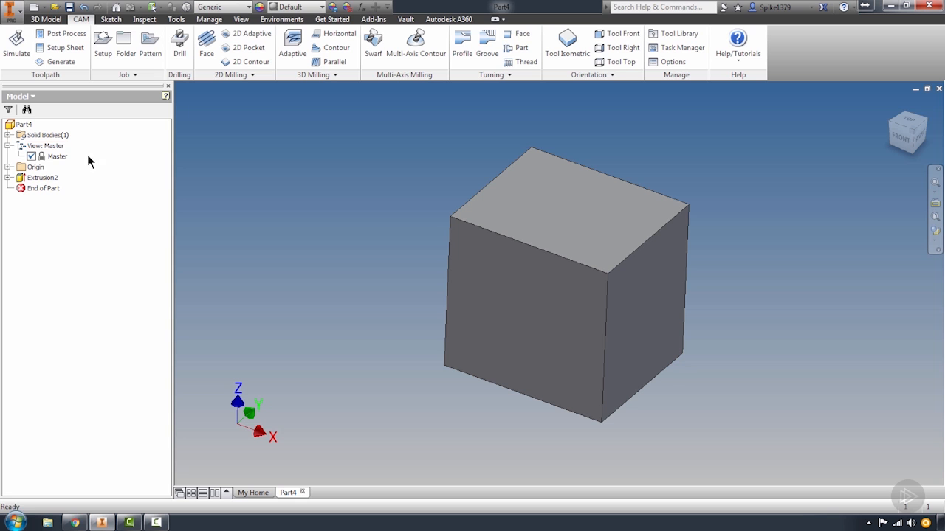
{"action": "left_click", "coordinate": [57, 19]}
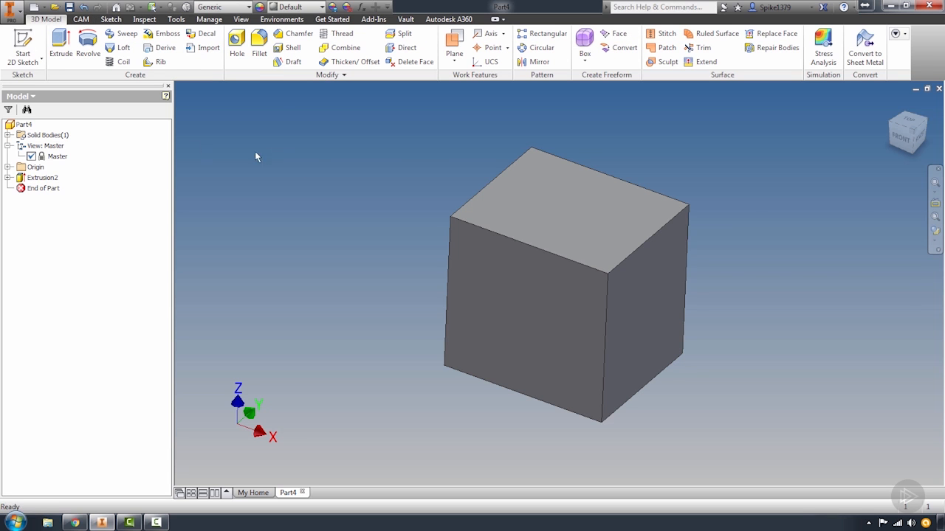
Delete the block's extrusion together with its consumed sketches and features, and collapse the master view entry in the model tree
{"action": "left_click", "coordinate": [22, 179]}
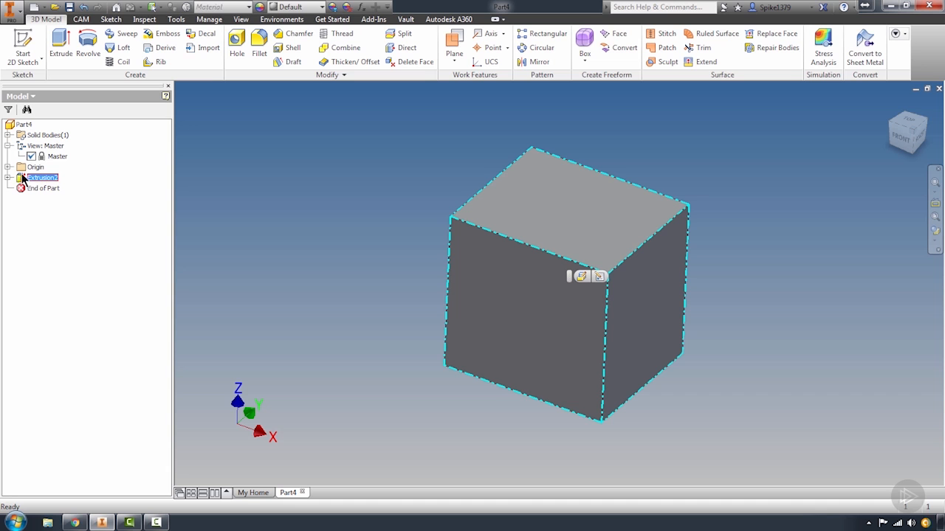
{"action": "key", "text": "Delete"}
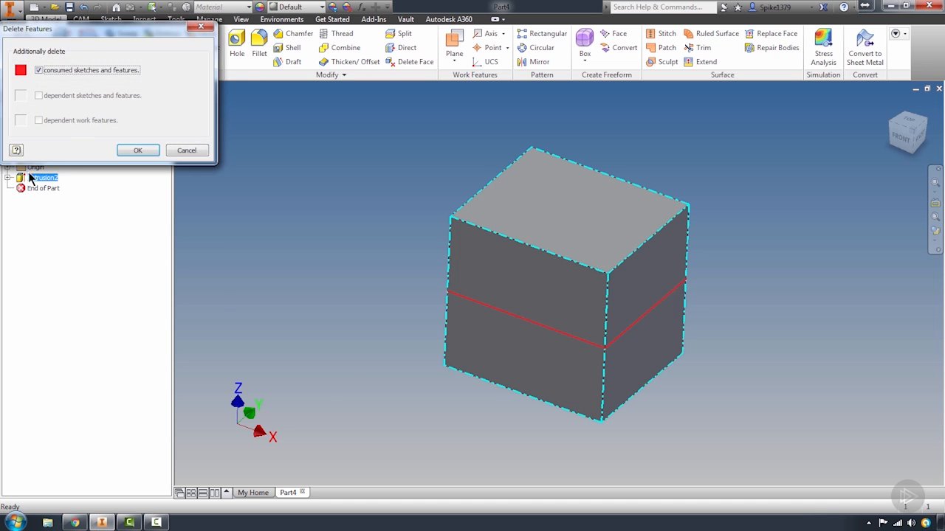
{"action": "left_click", "coordinate": [122, 151]}
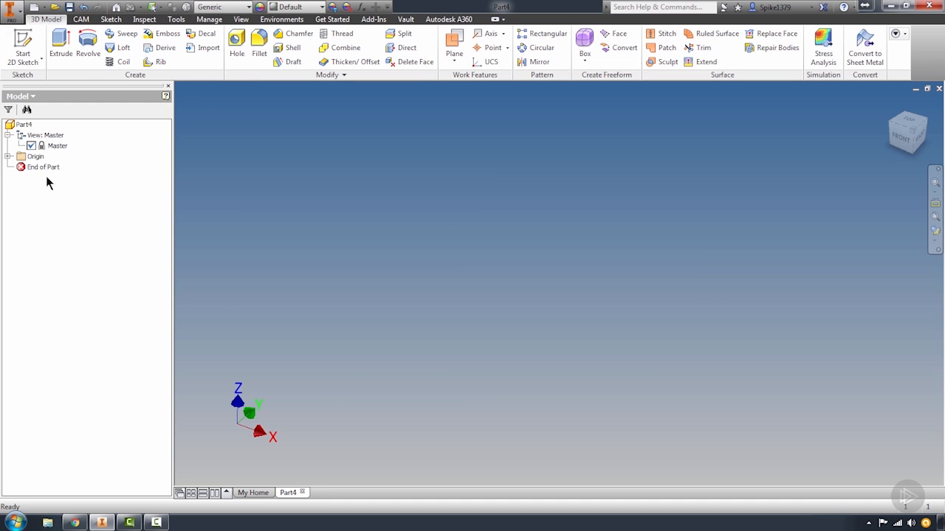
{"action": "left_click", "coordinate": [7, 136]}
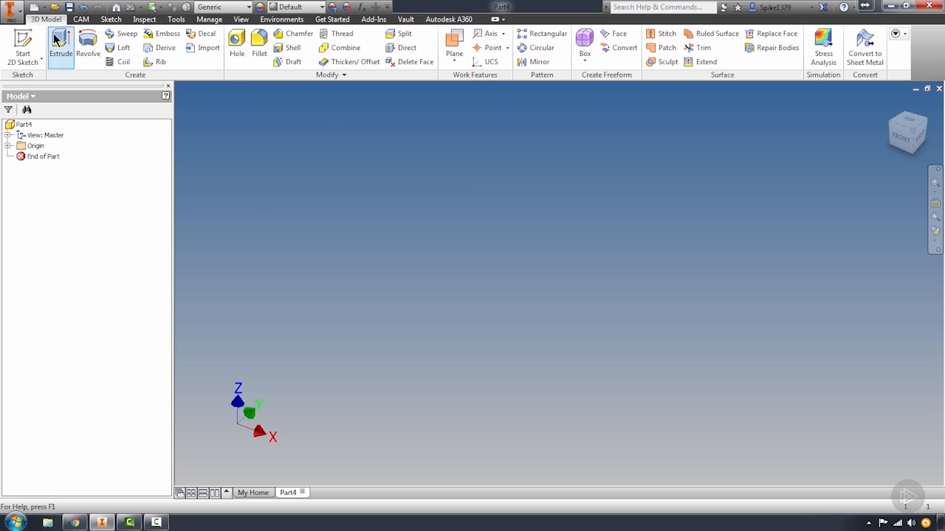
Save a copy of the emptied part as a template, replacing Standard.ipt in the Templates folder
{"action": "left_click", "coordinate": [18, 12]}
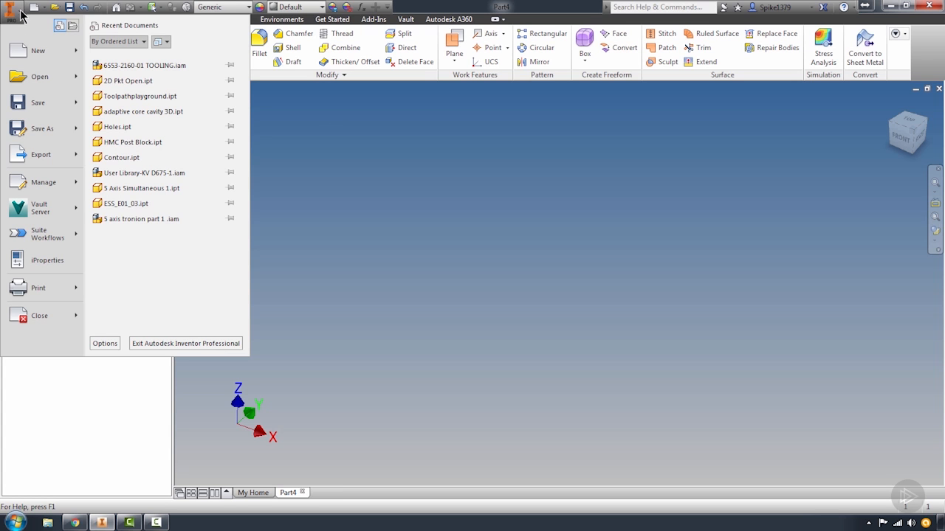
{"action": "mouse_move", "coordinate": [38, 130]}
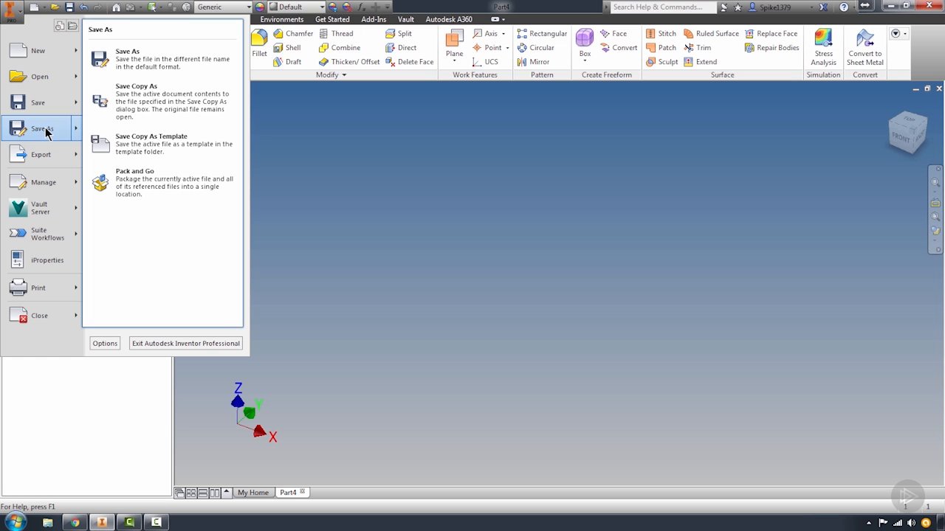
{"action": "left_click", "coordinate": [151, 142]}
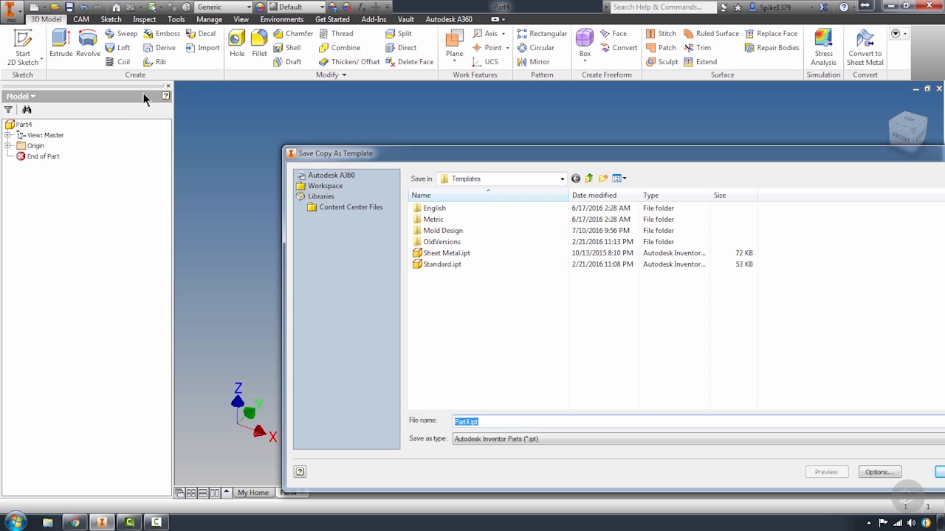
{"action": "left_click_drag", "start_coordinate": [387, 152], "coordinate": [293, 111]}
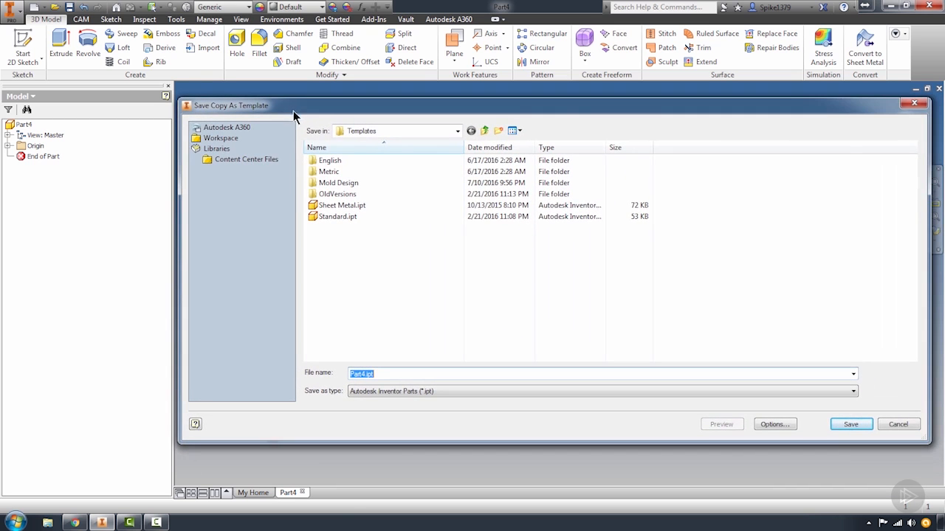
{"action": "left_click", "coordinate": [457, 131]}
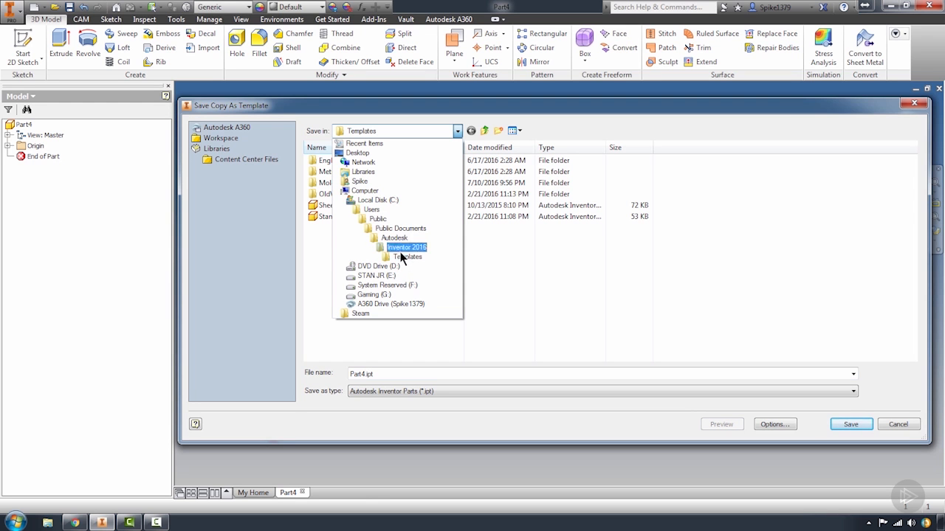
{"action": "left_click", "coordinate": [546, 265]}
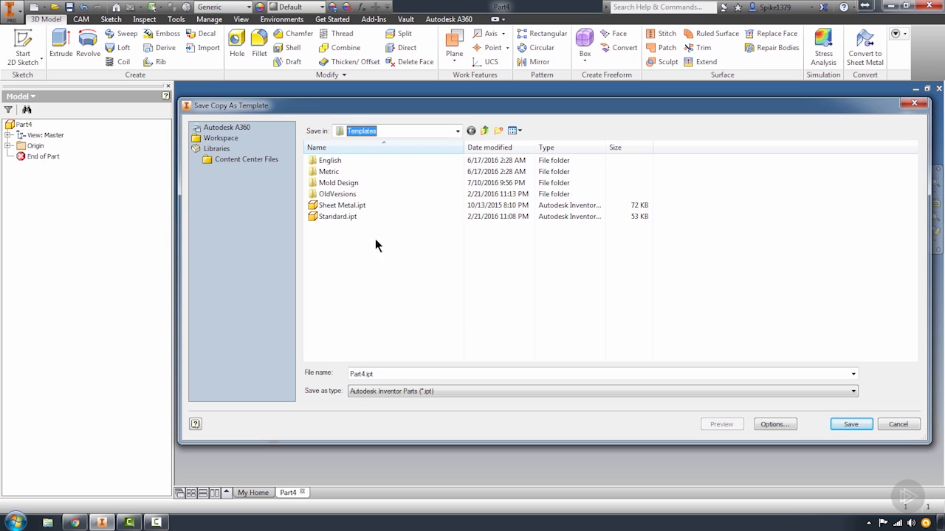
{"action": "left_click", "coordinate": [326, 217]}
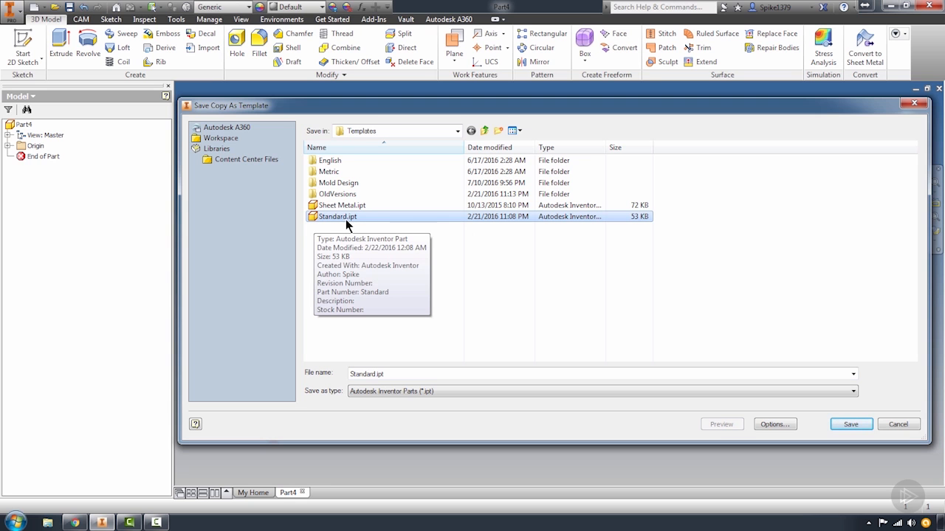
{"action": "left_click", "coordinate": [850, 425]}
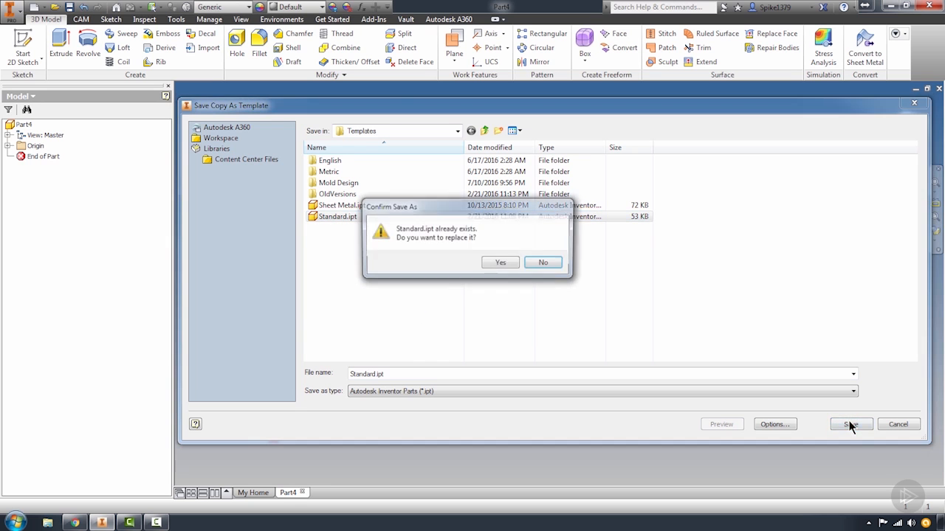
{"action": "left_click", "coordinate": [502, 264]}
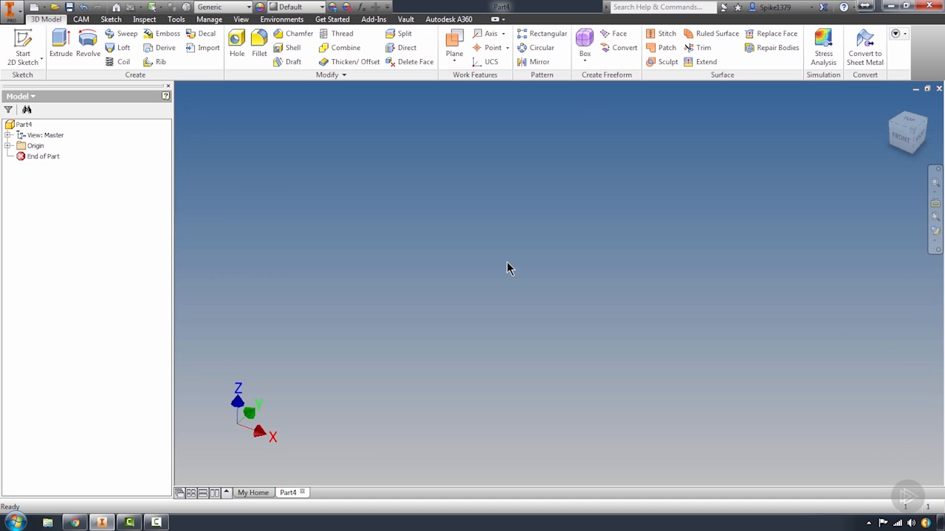
Close the part, create a new part from the updated template and finish its initial sketch
{"action": "left_click", "coordinate": [302, 492]}
{"action": "left_click", "coordinate": [167, 186]}
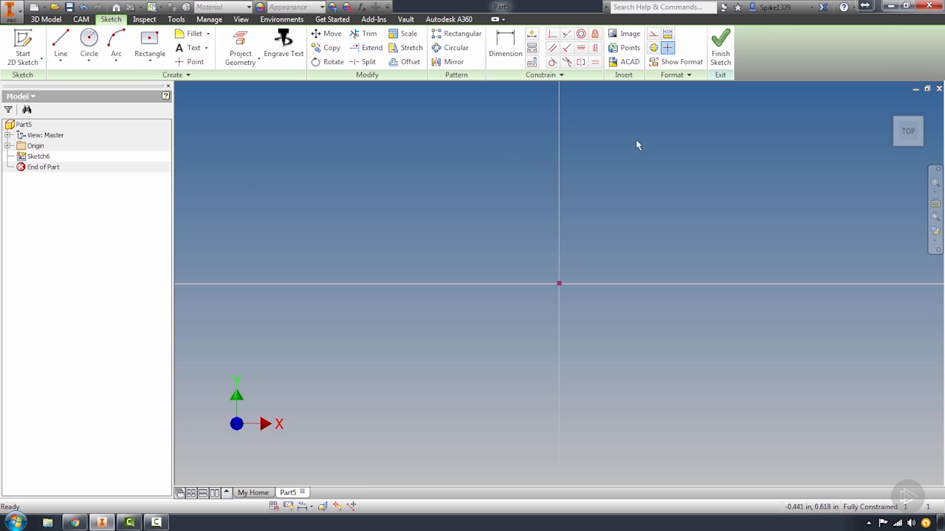
{"action": "left_click", "coordinate": [727, 59]}
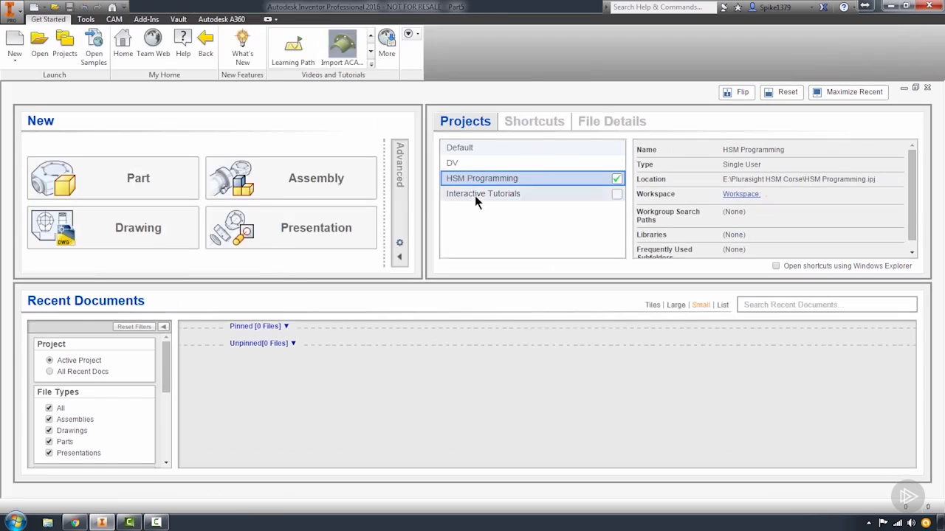
Create a new assembly and check the folder creation option for its model tree
{"action": "left_click", "coordinate": [343, 191]}
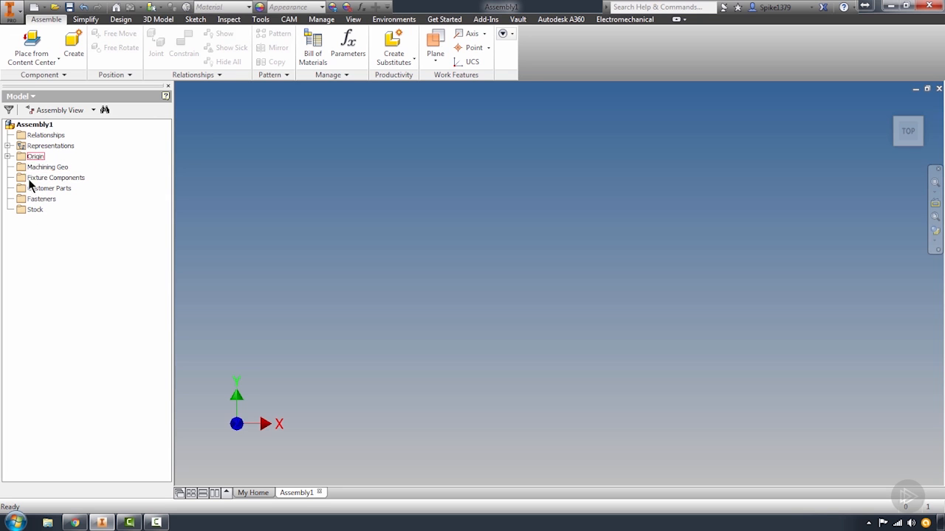
{"action": "right_click", "coordinate": [37, 231]}
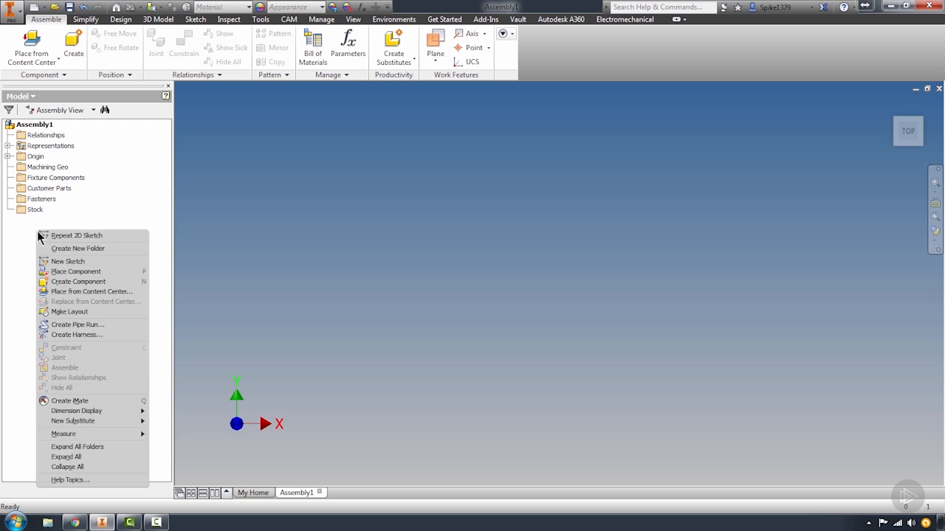
{"action": "left_click", "coordinate": [23, 233]}
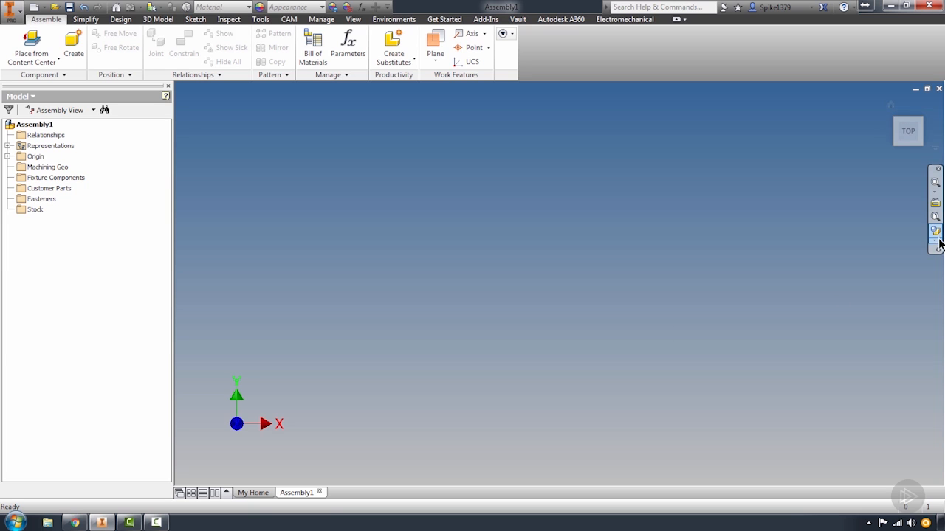
{"action": "left_click", "coordinate": [15, 13]}
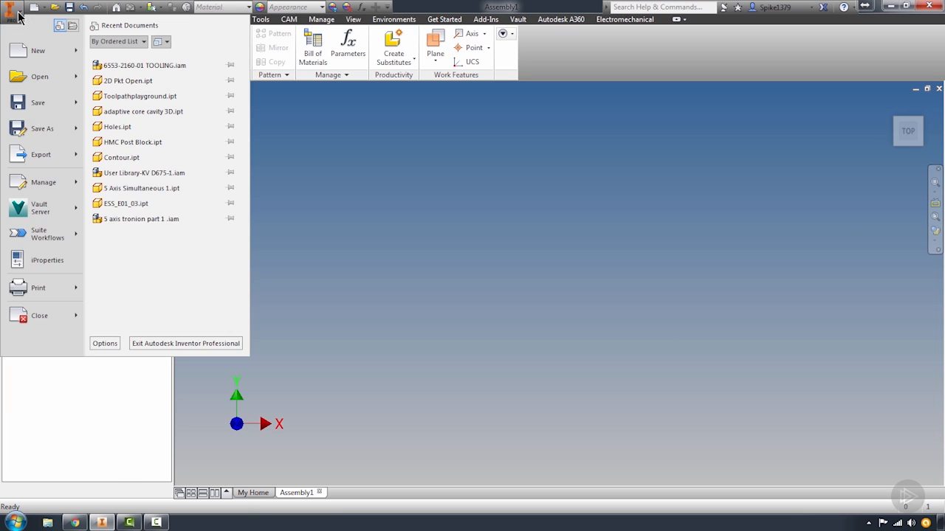
{"action": "mouse_move", "coordinate": [24, 130]}
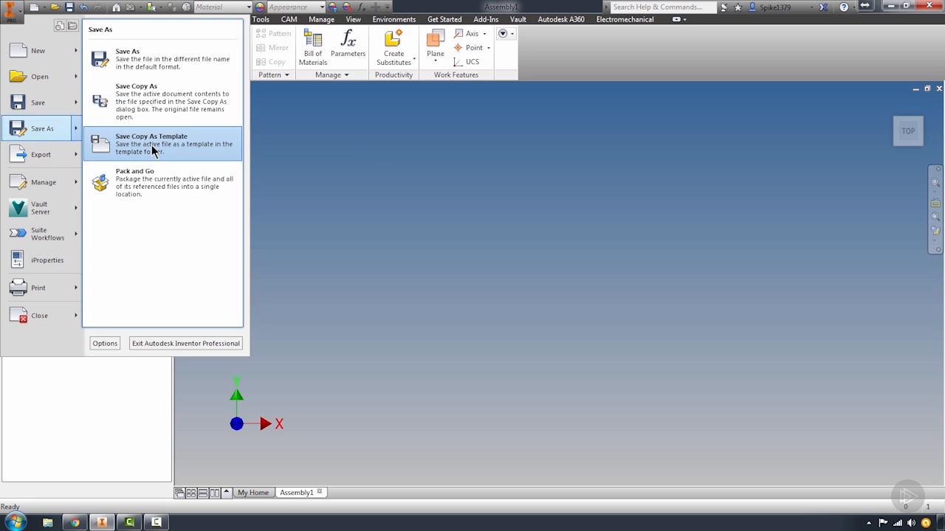
{"action": "left_click", "coordinate": [371, 161]}
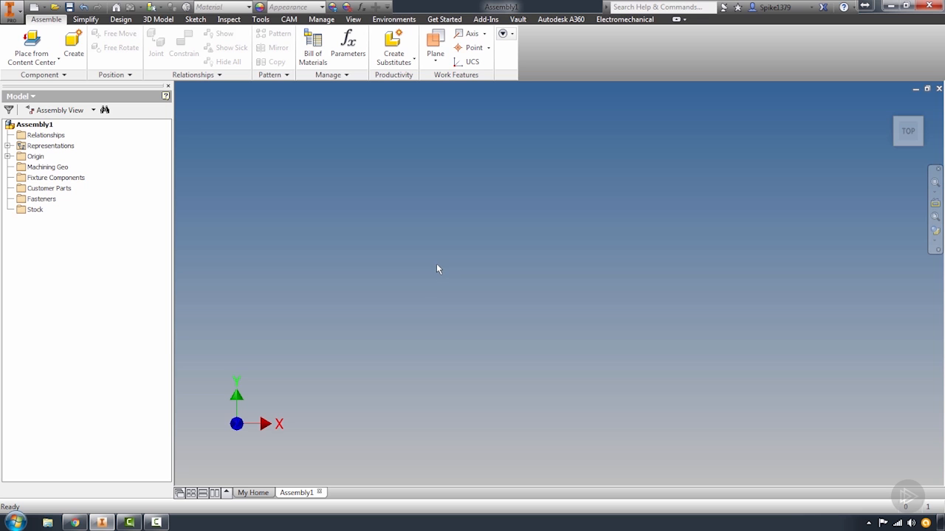
Choose VF5-40, BASE ASSEMBLY.iam from the Hass VMC 4th folder as the component to place and accept the unsaved-file warning
{"action": "left_click", "coordinate": [18, 46]}
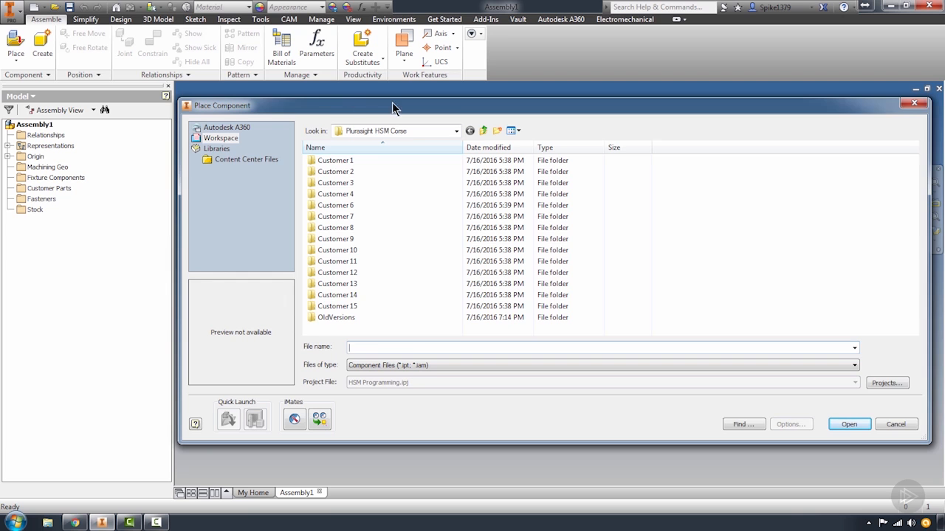
{"action": "left_click_drag", "start_coordinate": [392, 102], "coordinate": [390, 91]}
{"action": "left_click", "coordinate": [454, 119]}
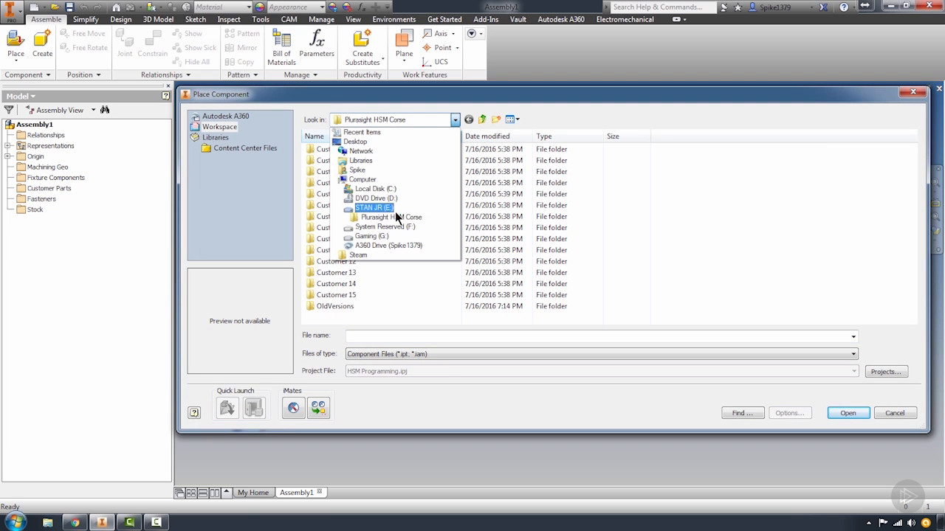
{"action": "left_click", "coordinate": [392, 210]}
{"action": "double_click", "coordinate": [346, 194]}
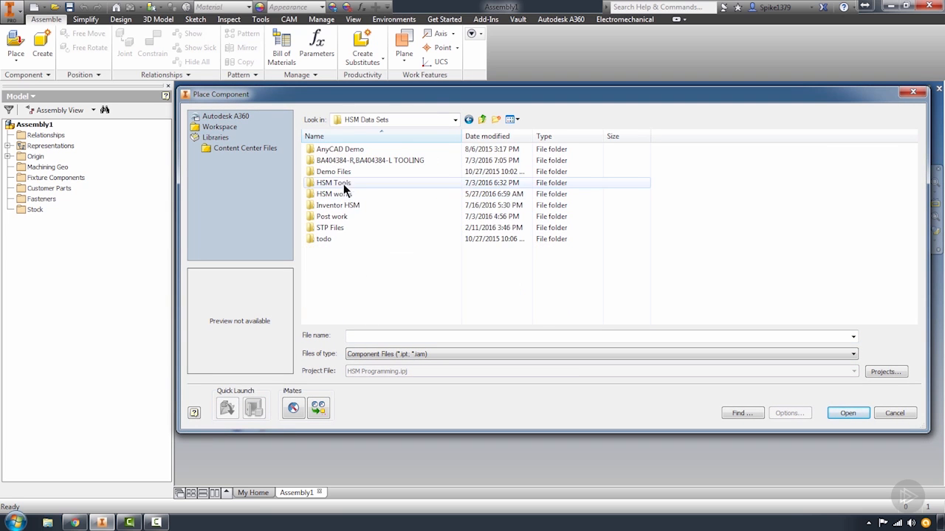
{"action": "left_click", "coordinate": [347, 206]}
{"action": "double_click", "coordinate": [347, 205]}
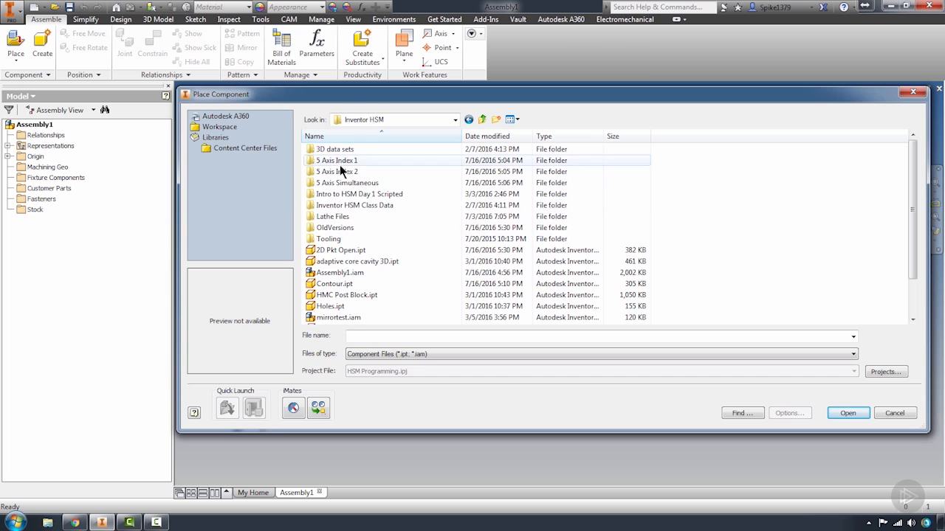
{"action": "double_click", "coordinate": [338, 207]}
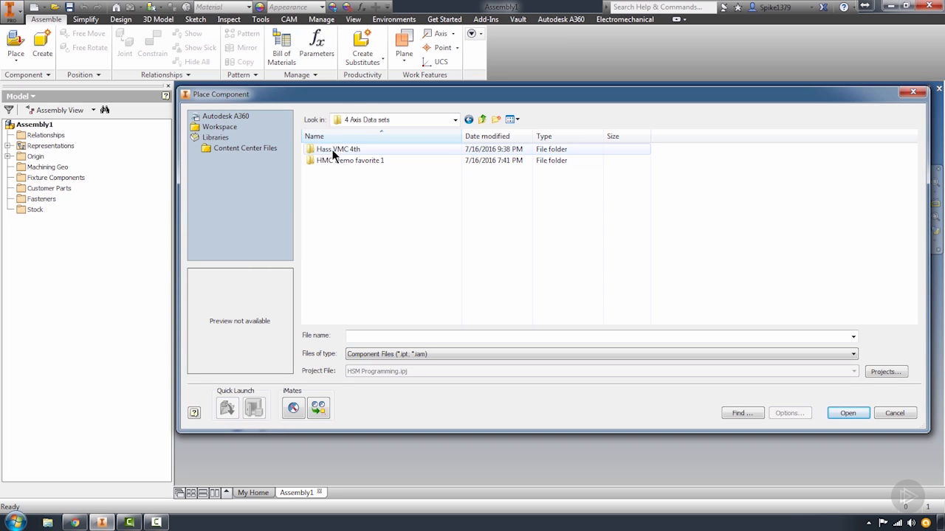
{"action": "double_click", "coordinate": [331, 149]}
{"action": "scroll", "coordinate": [361, 200], "scroll_direction": "down", "scroll_amount": 3}
{"action": "left_click", "coordinate": [344, 318]}
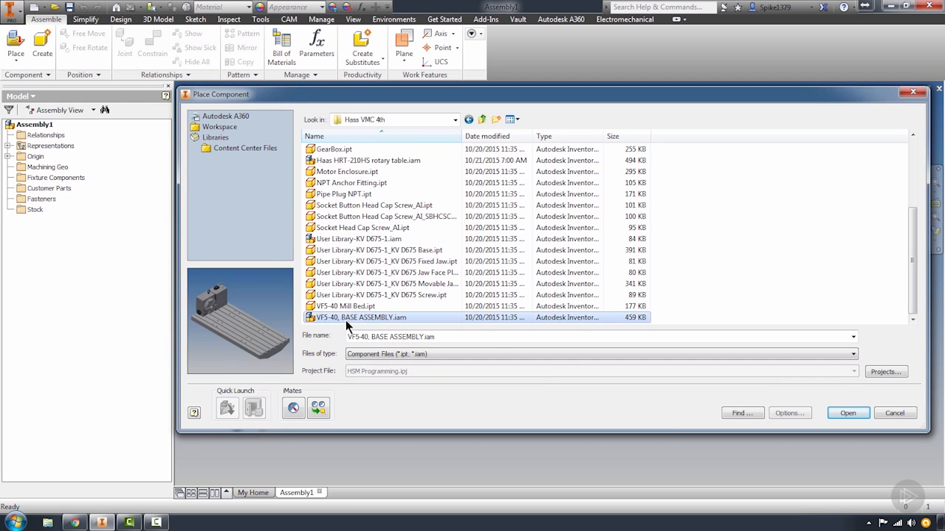
{"action": "left_click", "coordinate": [846, 414]}
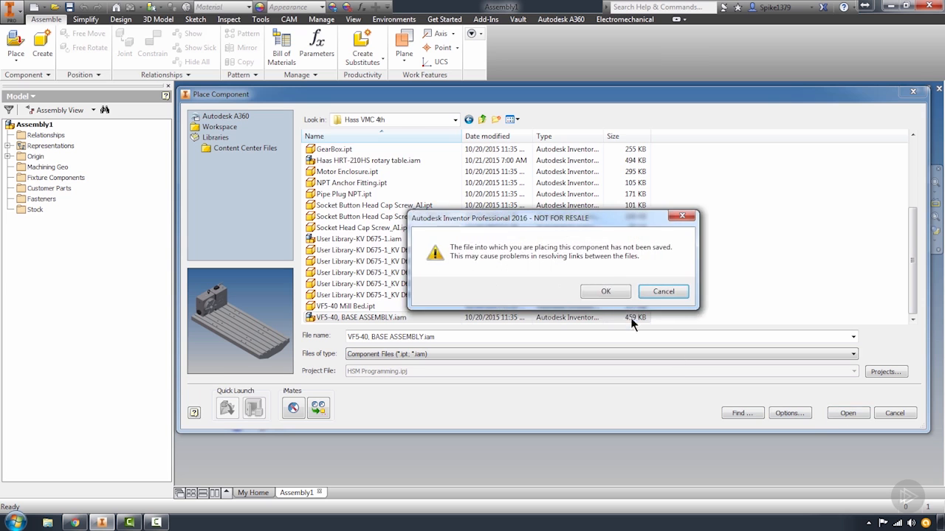
{"action": "left_click", "coordinate": [609, 297]}
Place one instance of the VF5-40 base assembly grounded at the origin and end the placement
{"action": "left_click", "coordinate": [504, 293]}
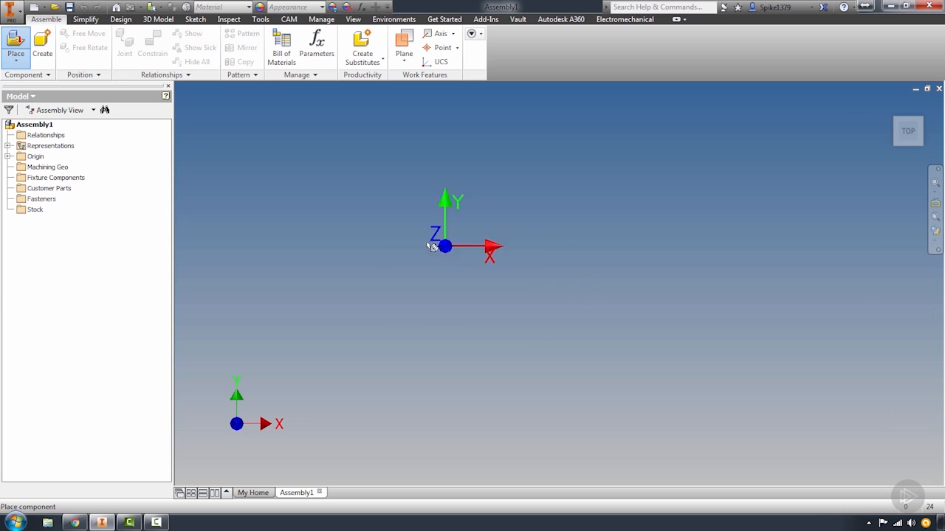
{"action": "right_click", "coordinate": [500, 270]}
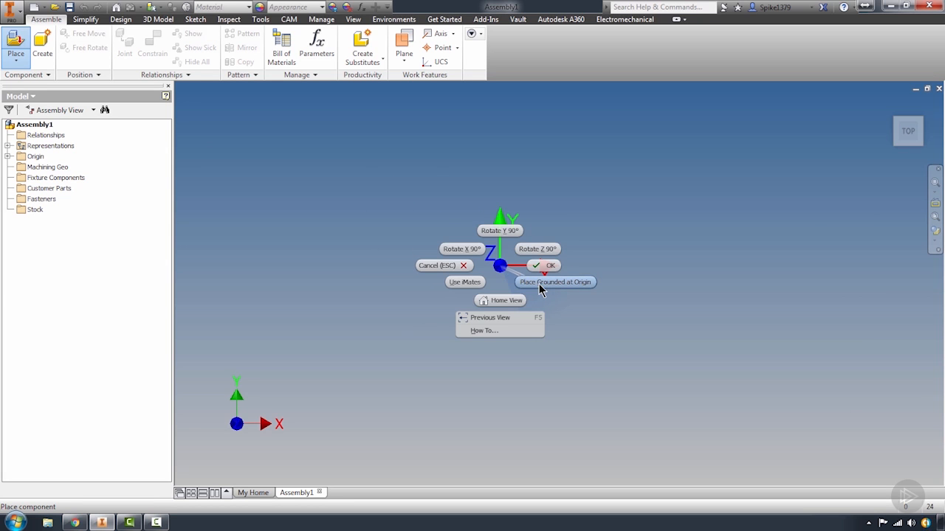
{"action": "left_click", "coordinate": [538, 284]}
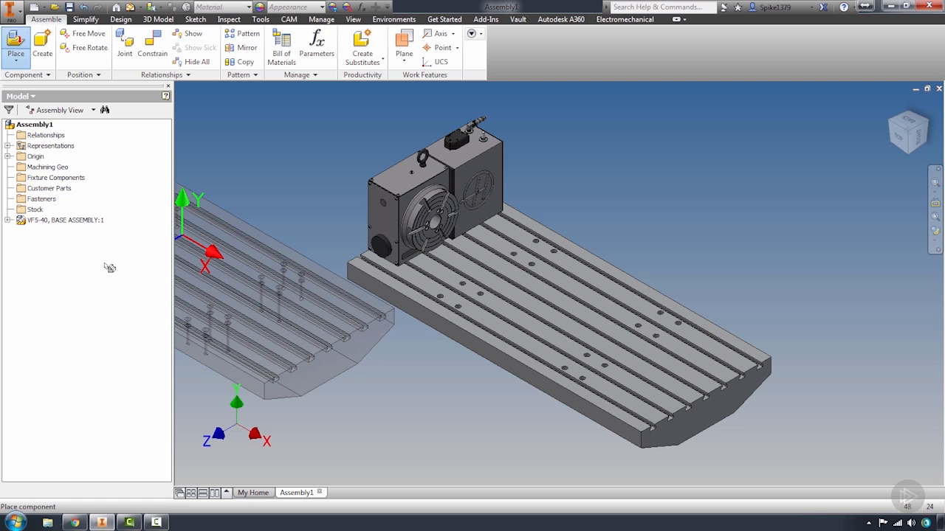
{"action": "key", "text": "Escape"}
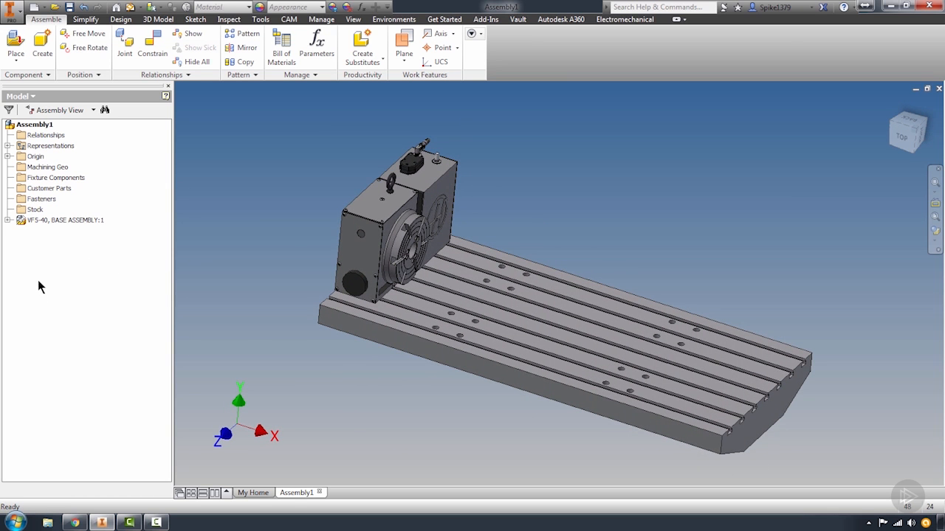
{"action": "left_click", "coordinate": [7, 220]}
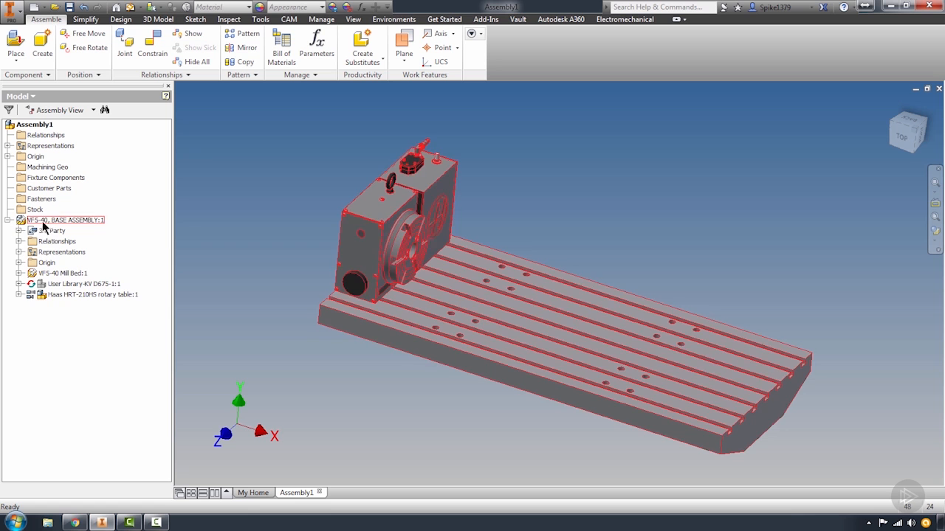
{"action": "left_click", "coordinate": [7, 220]}
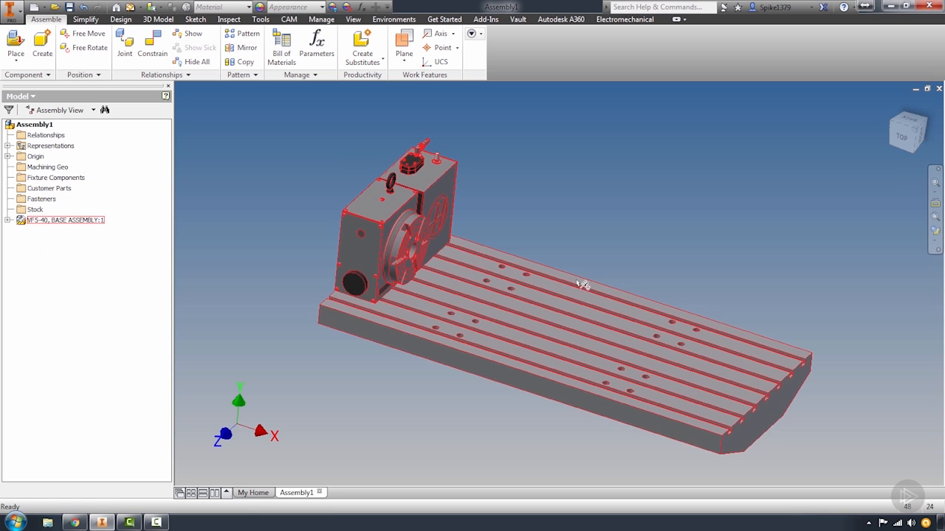
{"action": "middle_click_drag", "start_coordinate": [396, 208], "coordinate": [373, 218], "text": "shift"}
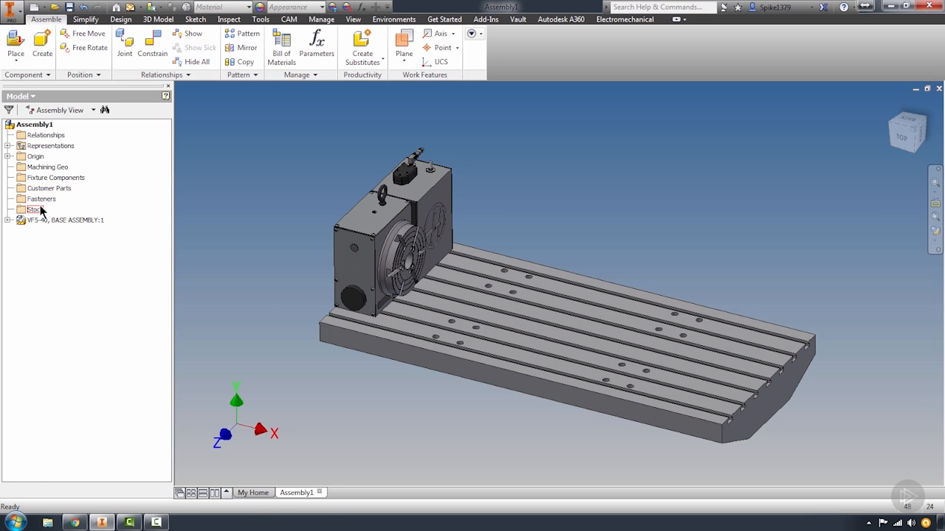
Create a folder named Machine in the assembly's model tree and move the VF5-40 base assembly into it
{"action": "right_click", "coordinate": [40, 244]}
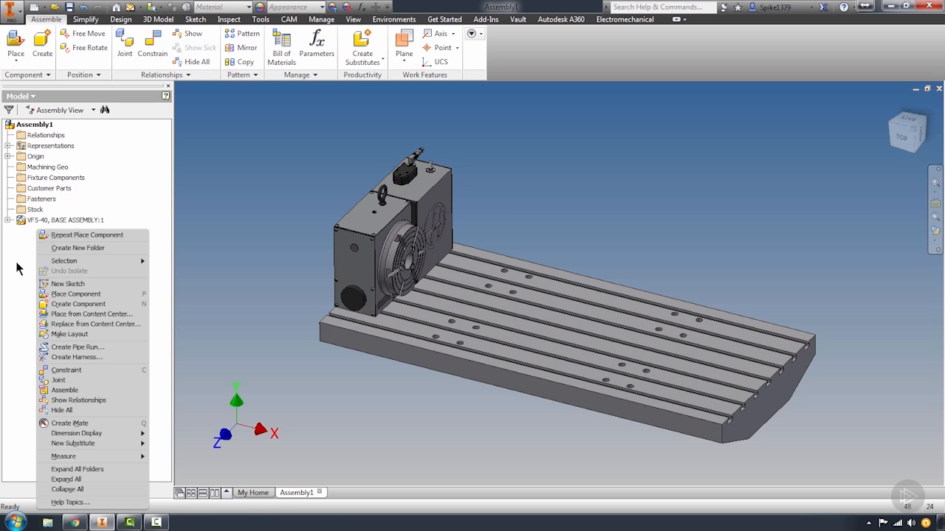
{"action": "left_click", "coordinate": [60, 248]}
{"action": "type", "text": "Machine"}
{"action": "key", "text": "Return"}
{"action": "left_click_drag", "start_coordinate": [26, 220], "coordinate": [25, 233]}
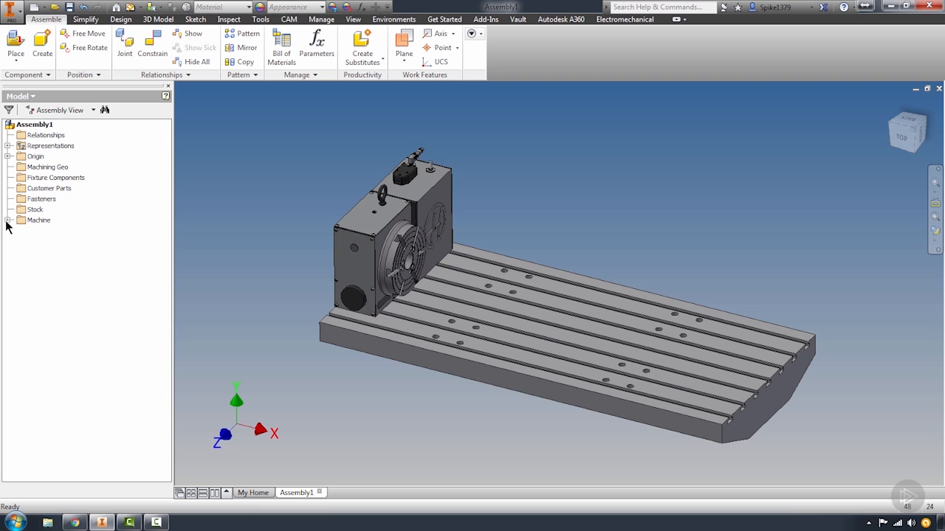
Turn off the visibility of the whole Machine folder and make the VF5-40 base assembly inside it visible again
{"action": "left_click", "coordinate": [7, 220]}
{"action": "left_click", "coordinate": [6, 220]}
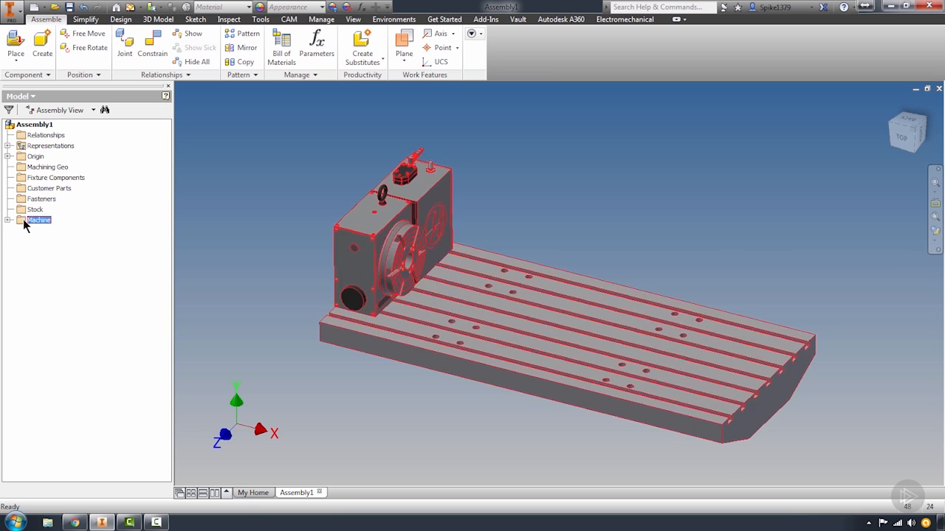
{"action": "right_click", "coordinate": [13, 218]}
{"action": "left_click", "coordinate": [48, 316]}
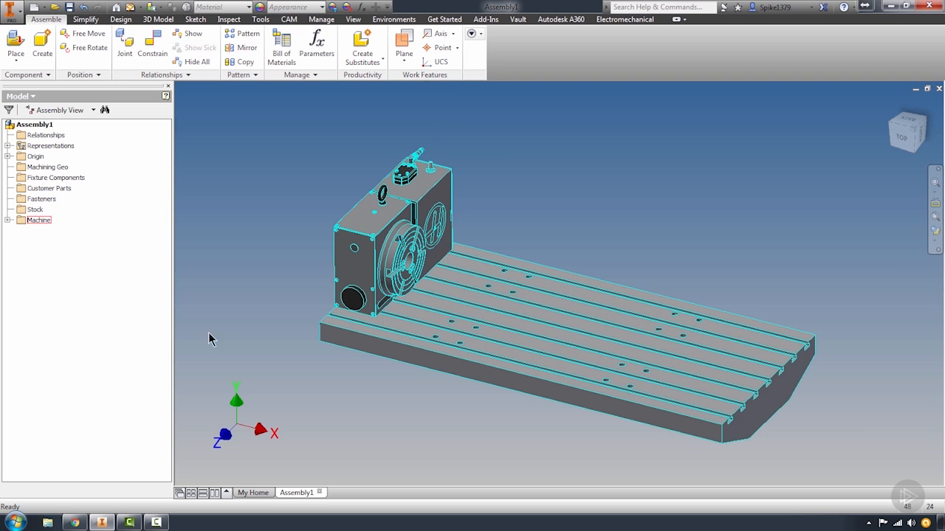
{"action": "left_click", "coordinate": [332, 210]}
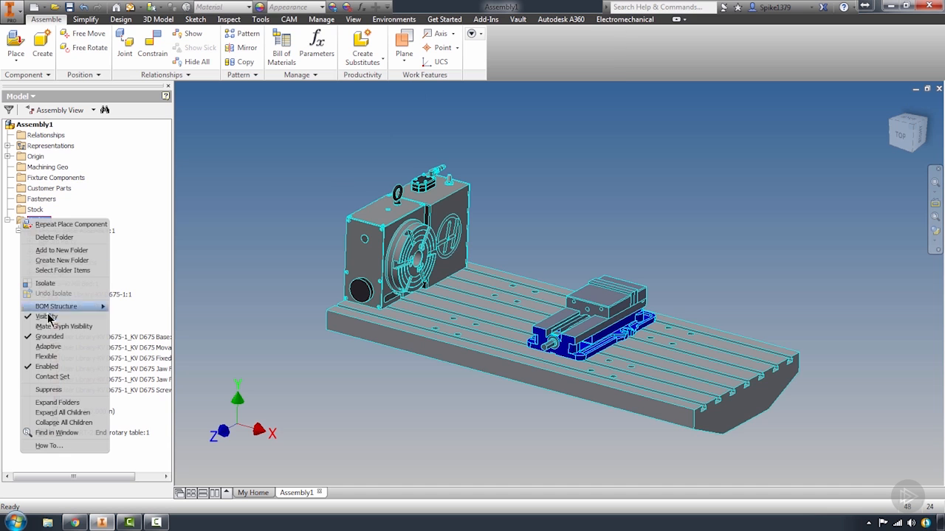
{"action": "left_click", "coordinate": [48, 315]}
{"action": "right_click", "coordinate": [45, 231]}
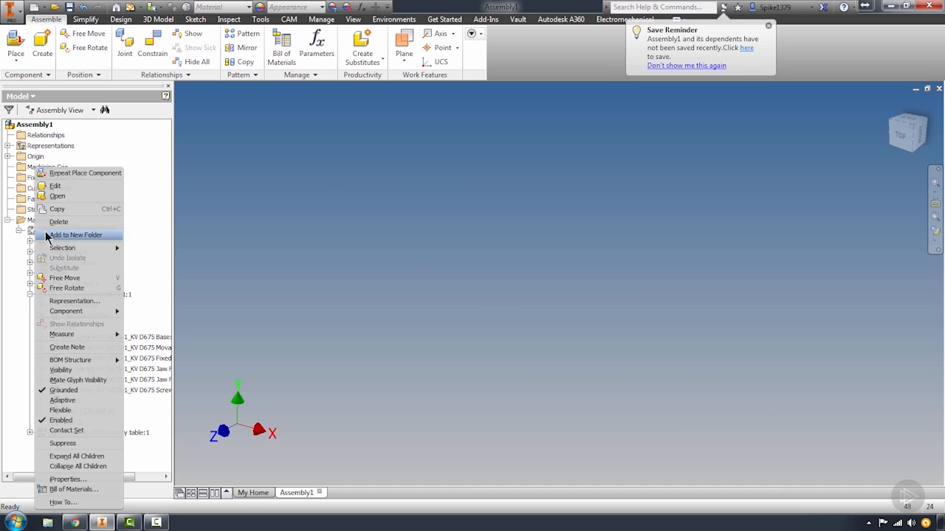
{"action": "left_click", "coordinate": [64, 371]}
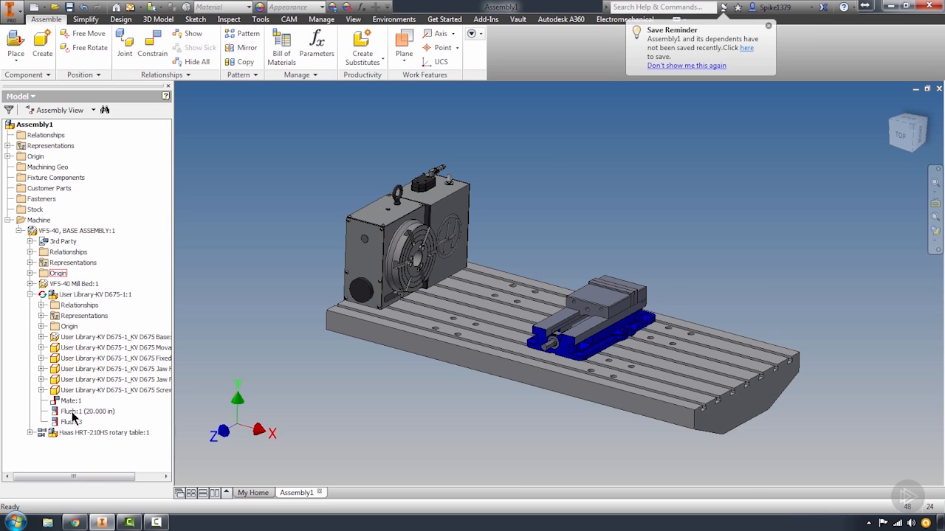
Collapse the User Library-KV D675-1 vise entry in the model tree and highlight the vise in the model
{"action": "left_click", "coordinate": [30, 294]}
{"action": "left_click", "coordinate": [53, 294]}
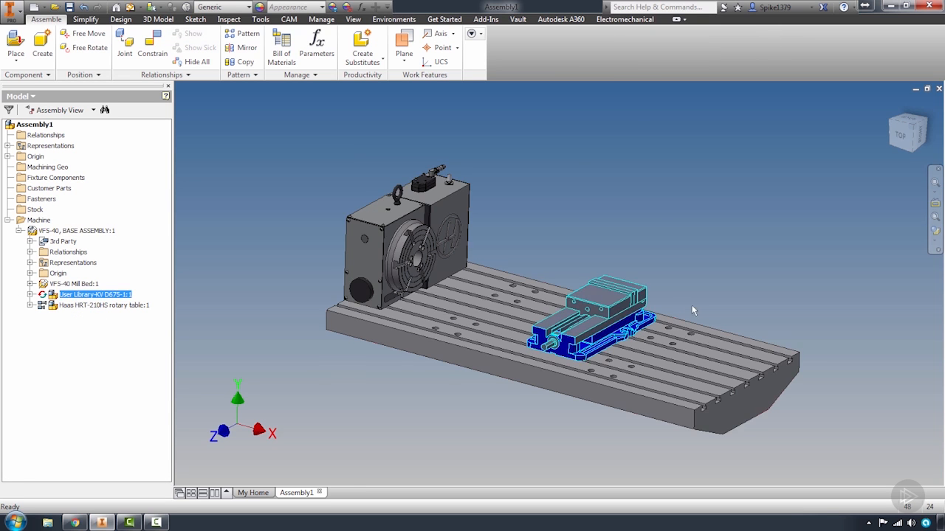
{"action": "left_click", "coordinate": [685, 222]}
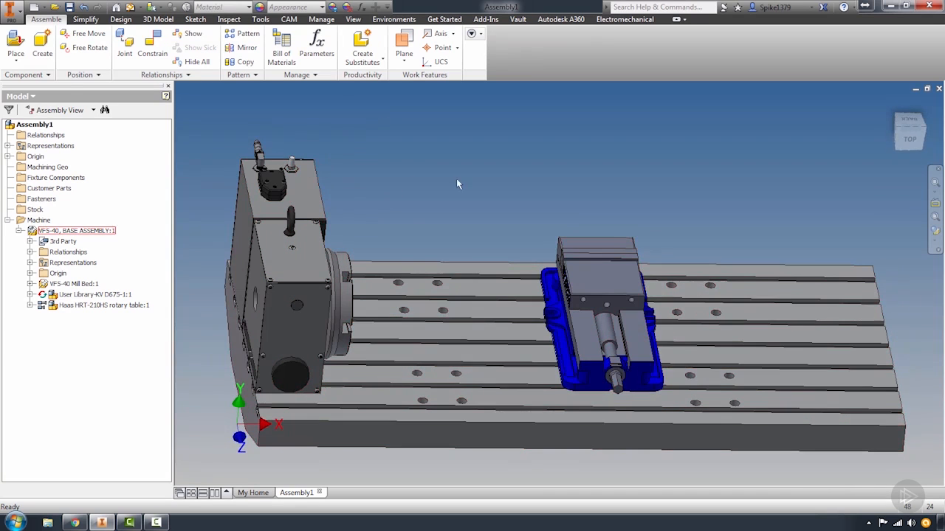
Save a copy of the machine assembly as a template named haas 4 vmc 1 in the Templates folder
{"action": "left_click", "coordinate": [18, 15]}
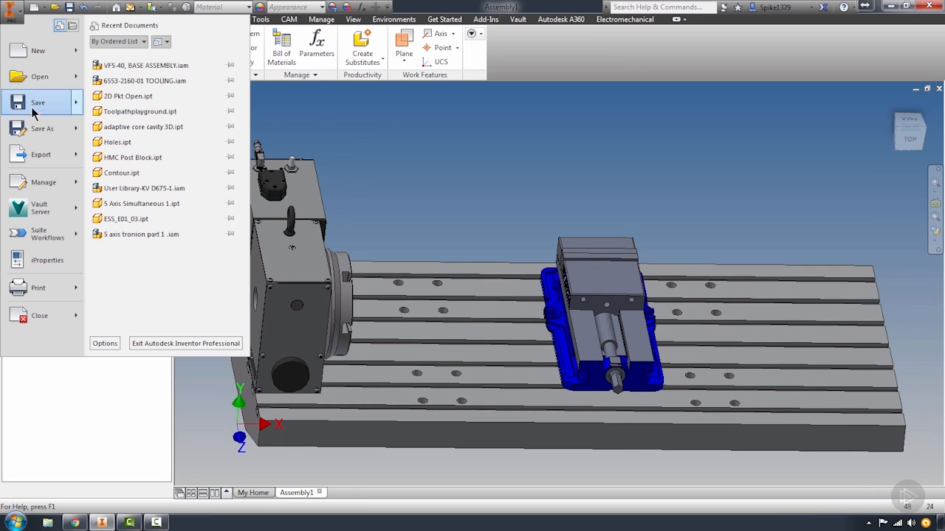
{"action": "mouse_move", "coordinate": [79, 137]}
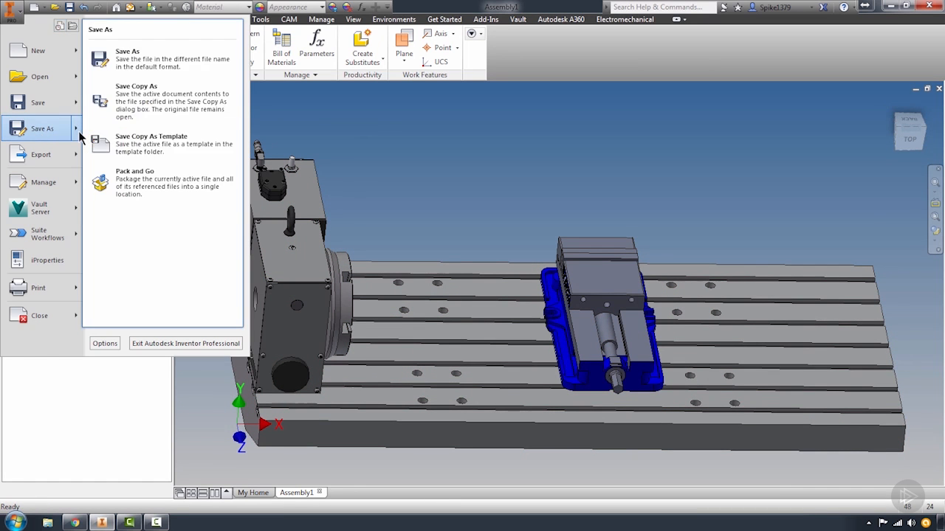
{"action": "left_click", "coordinate": [140, 143]}
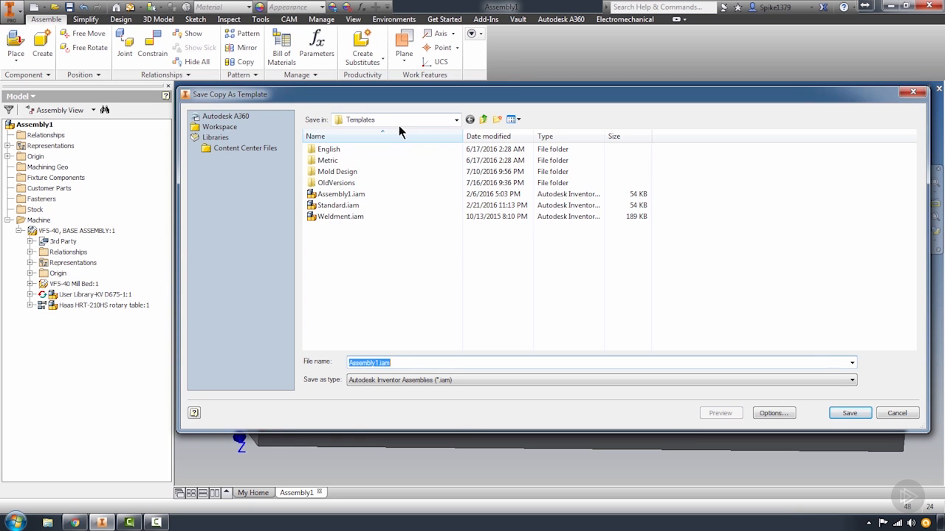
{"action": "left_click", "coordinate": [366, 362]}
{"action": "key", "text": "BackSpace"}
{"action": "key", "text": "BackSpace"}
{"action": "key", "text": "BackSpace"}
{"action": "key", "text": "BackSpace"}
{"action": "key", "text": "BackSpace"}
{"action": "key", "text": "BackSpace"}
{"action": "key", "text": "BackSpace"}
{"action": "key", "text": "BackSpace"}
{"action": "key", "text": "BackSpace"}
{"action": "key", "text": "Return"}
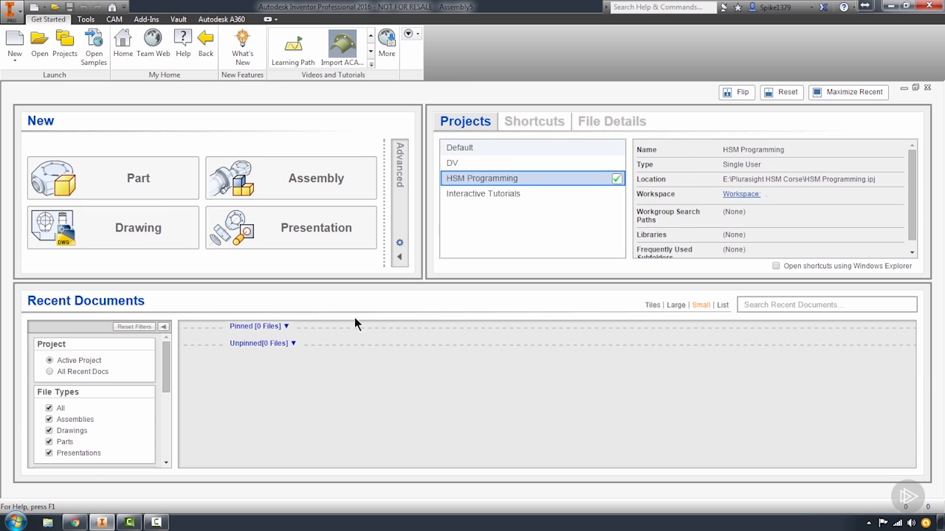
Create a new assembly from the haas 4 vmc 1.iam template in the advanced template list
{"action": "left_click", "coordinate": [927, 87]}
{"action": "left_click", "coordinate": [129, 53]}
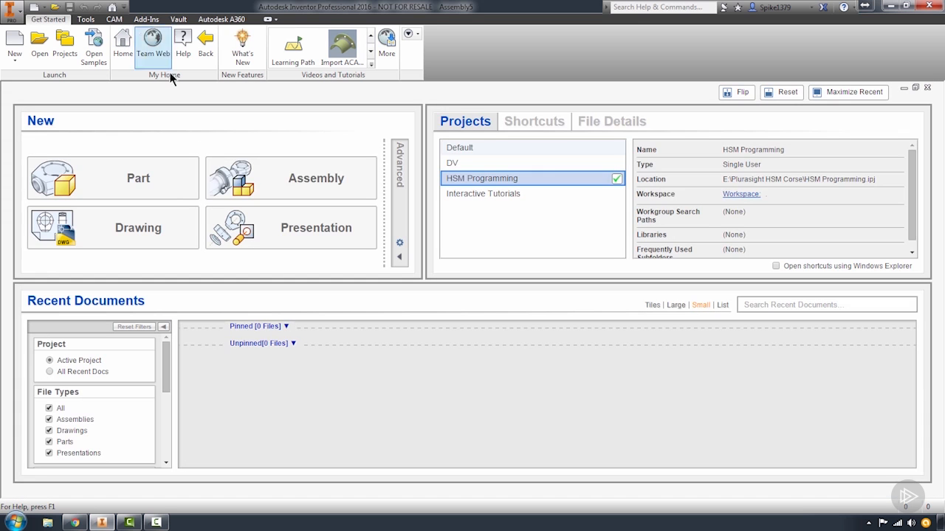
{"action": "left_click", "coordinate": [400, 170]}
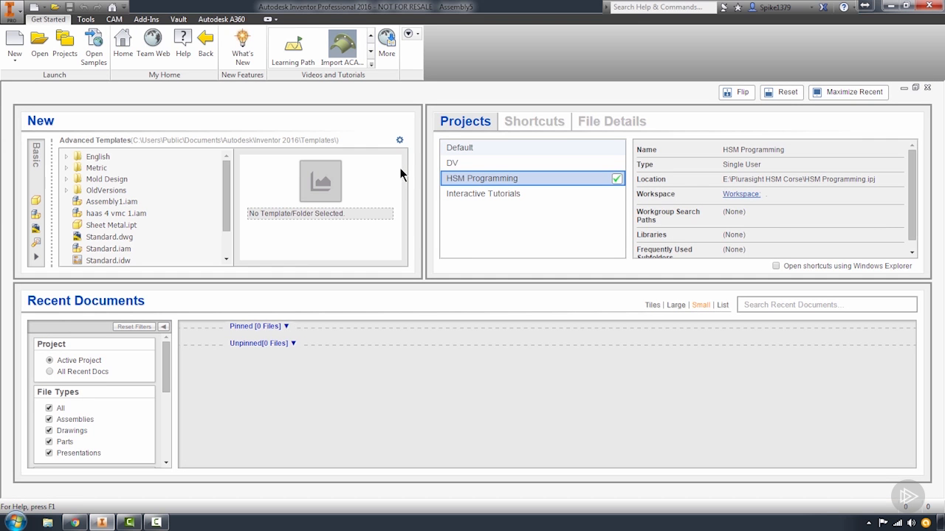
{"action": "left_click", "coordinate": [107, 214]}
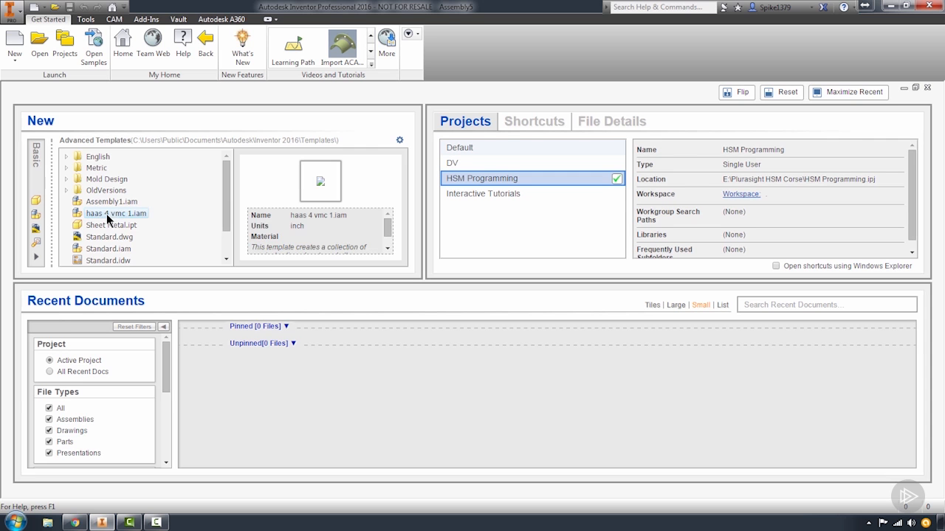
{"action": "double_click", "coordinate": [97, 213]}
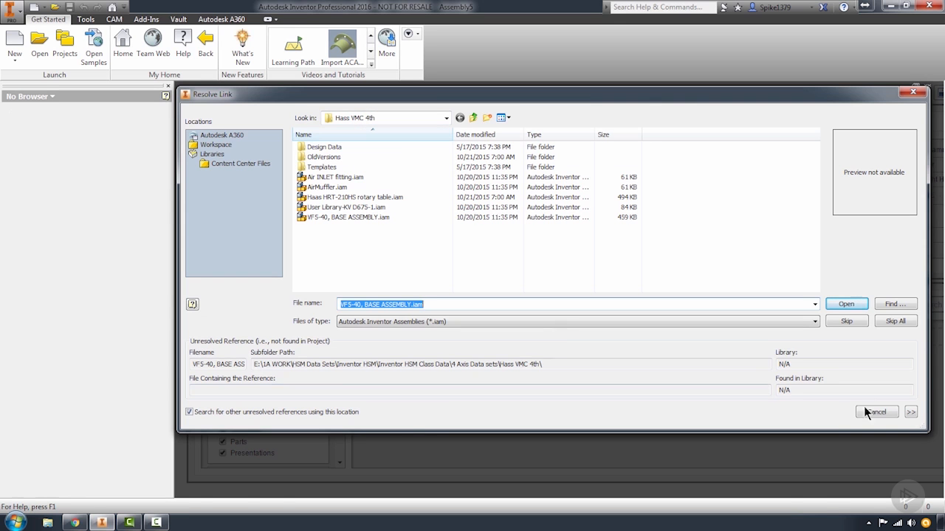
Resolve the missing link with VF5-40, BASE ASSEMBLY.iam from the Hass VMC 4th folder and accept the style conflicts
{"action": "left_click", "coordinate": [862, 306]}
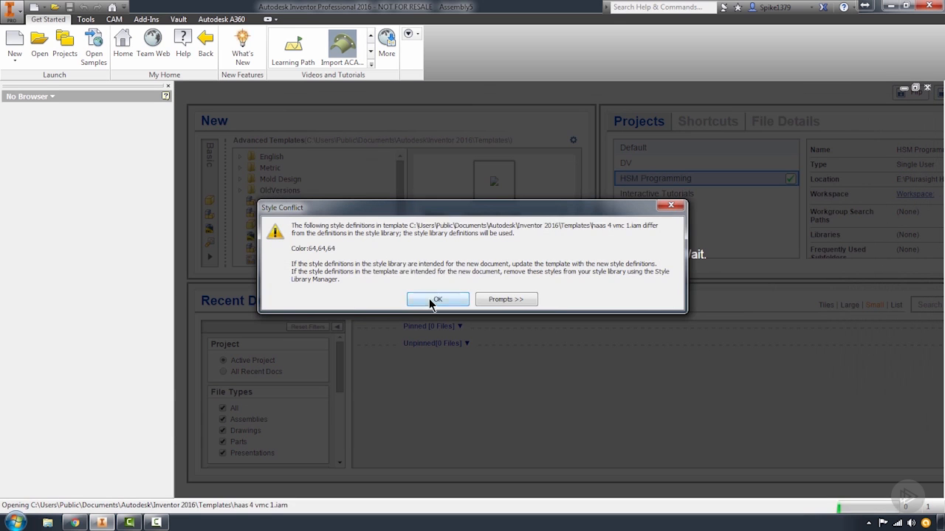
{"action": "left_click", "coordinate": [429, 300]}
{"action": "left_click", "coordinate": [424, 299]}
{"action": "left_click", "coordinate": [422, 298]}
{"action": "left_click", "coordinate": [423, 299]}
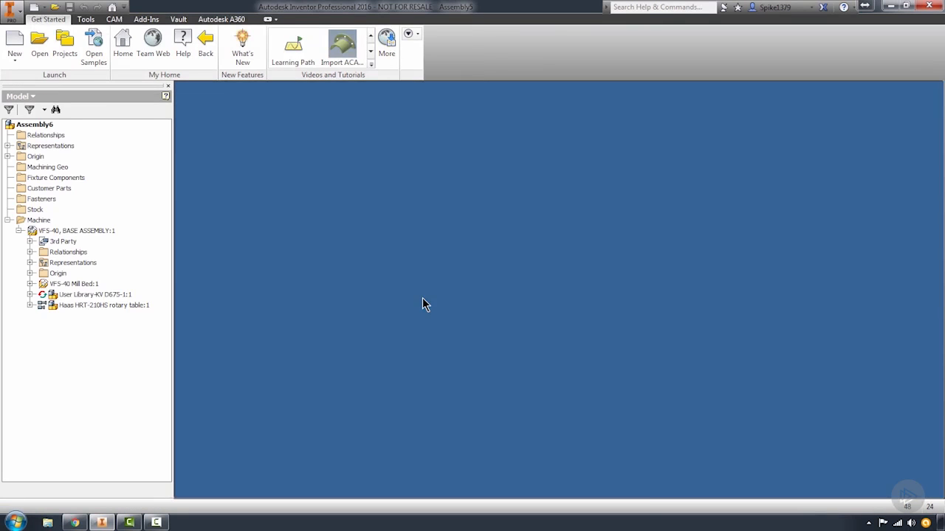